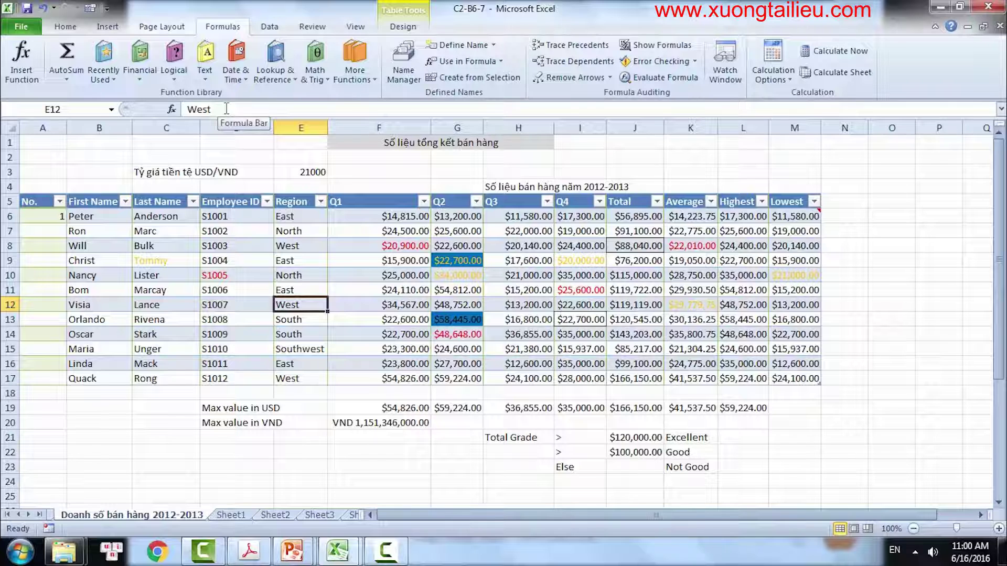
Examine the SUM formulas behind the Total values in cells J9 and J11, leaving them unedited.
{"action": "left_click", "coordinate": [643, 261]}
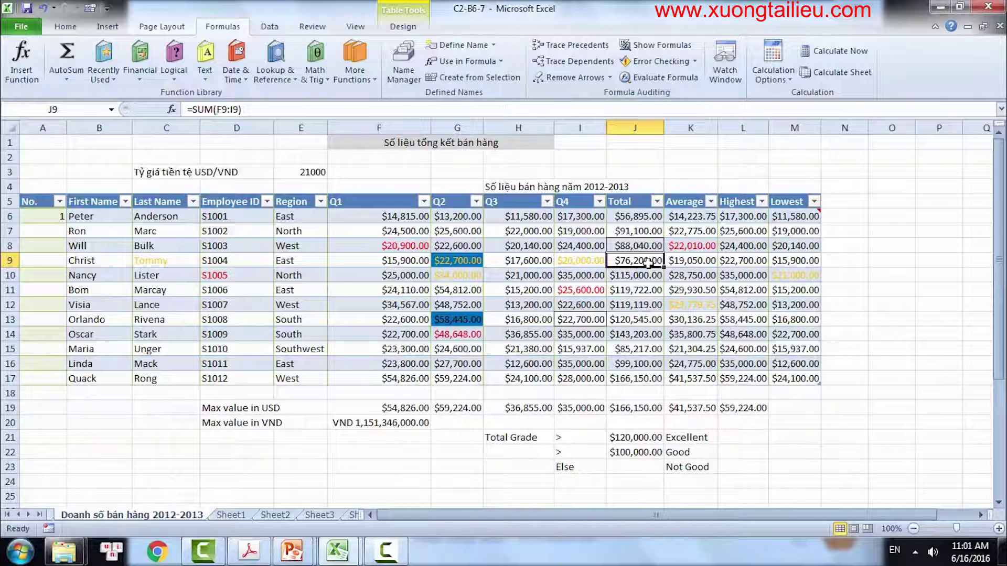
{"action": "left_click", "coordinate": [305, 110]}
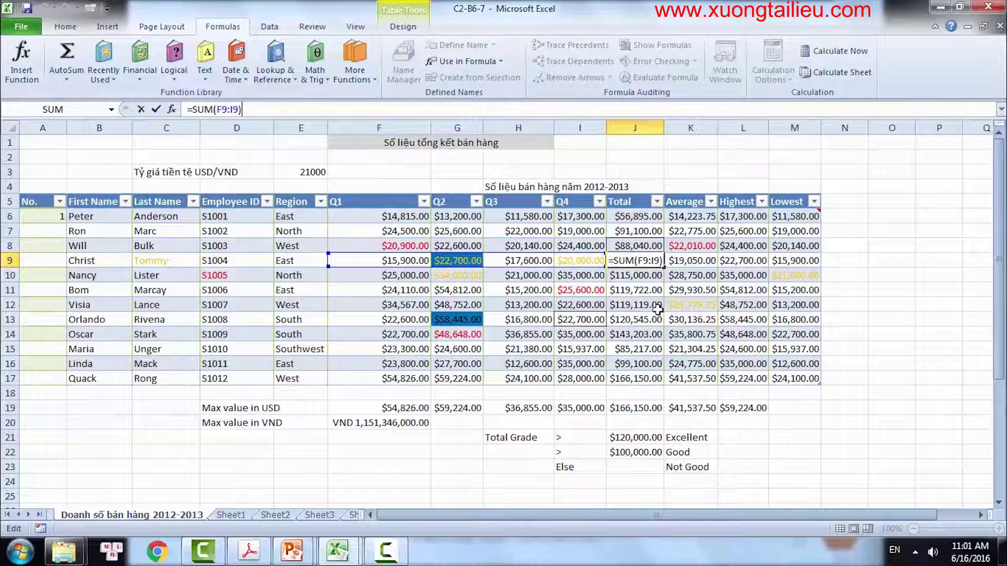
{"action": "key", "text": "Escape"}
{"action": "left_click", "coordinate": [648, 294]}
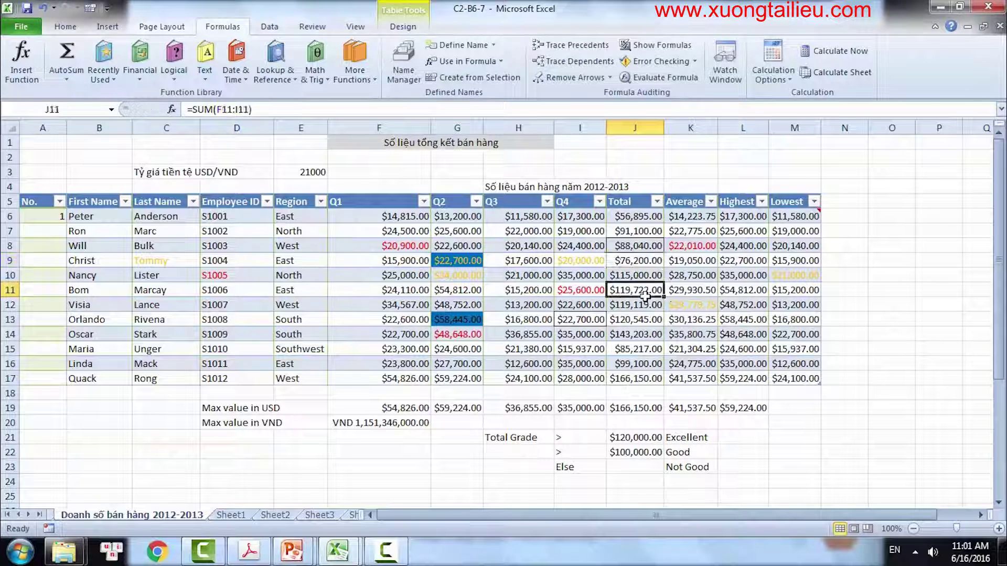
{"action": "left_click", "coordinate": [645, 262]}
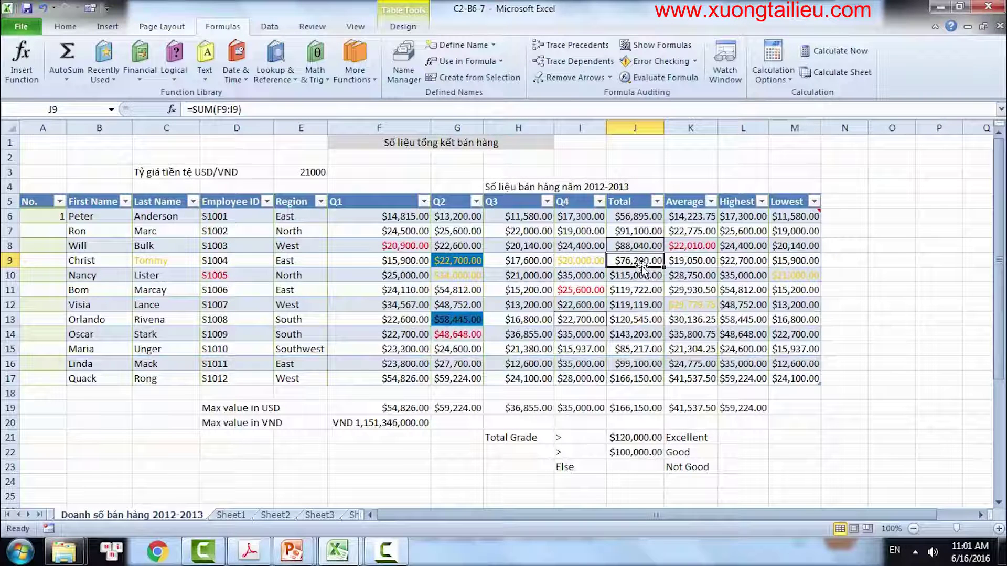
{"action": "left_click_drag", "start_coordinate": [277, 107], "coordinate": [180, 100]}
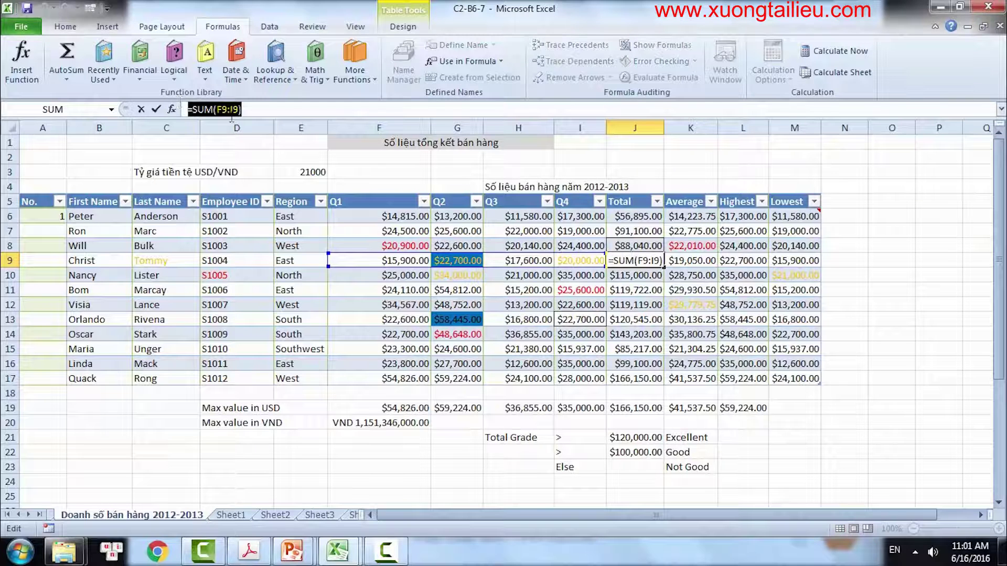
{"action": "key", "text": "ctrl+Return"}
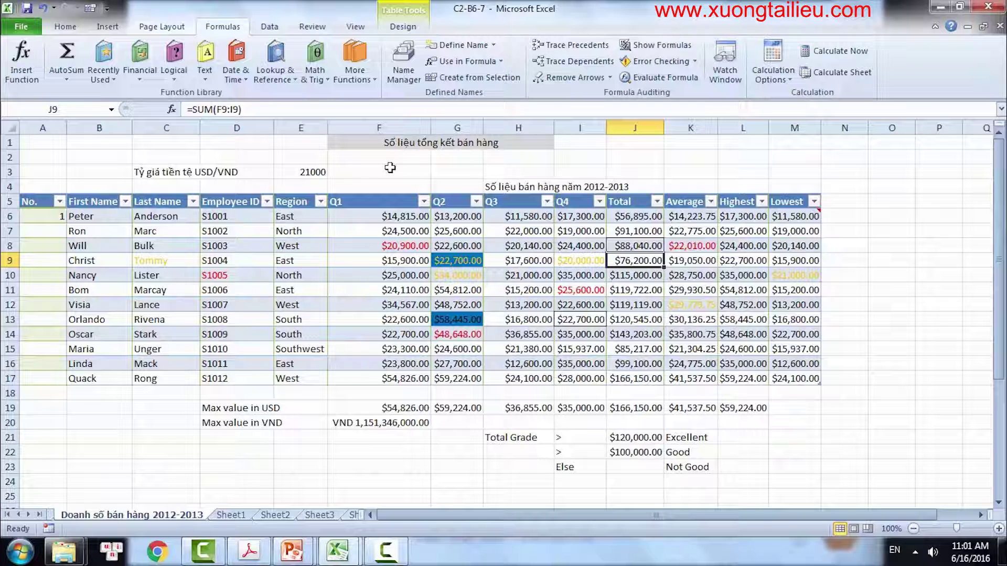
Compare the contextual tools offered for exchange-rate cell E3 outside the table with those for Region cell E8 inside it.
{"action": "left_click", "coordinate": [311, 172]}
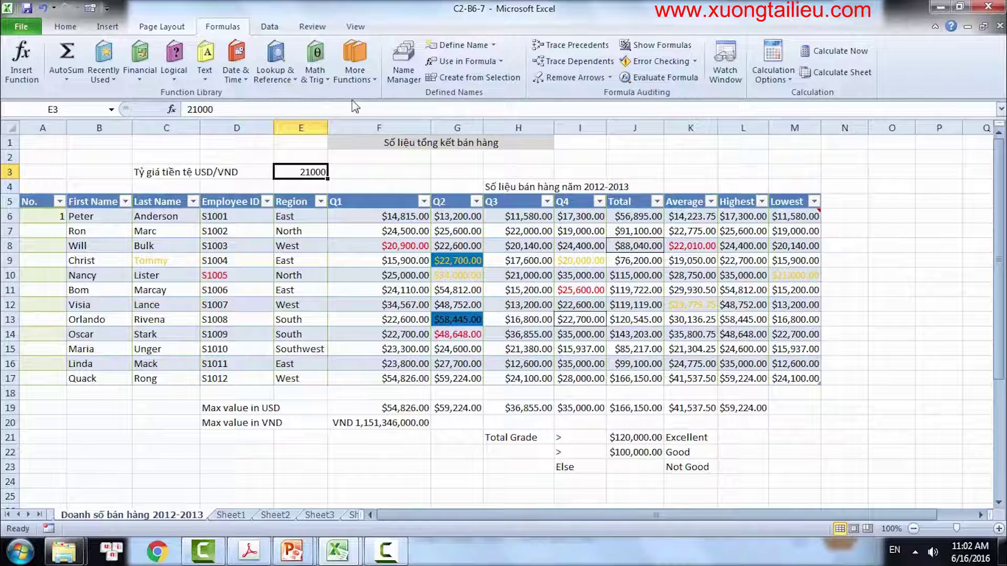
{"action": "left_click", "coordinate": [301, 245]}
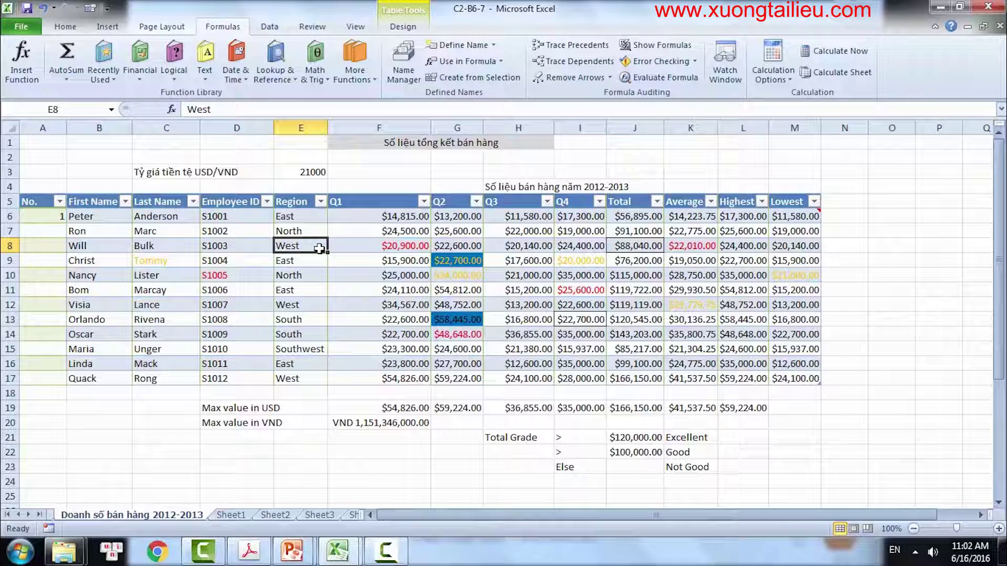
{"action": "left_click", "coordinate": [305, 177]}
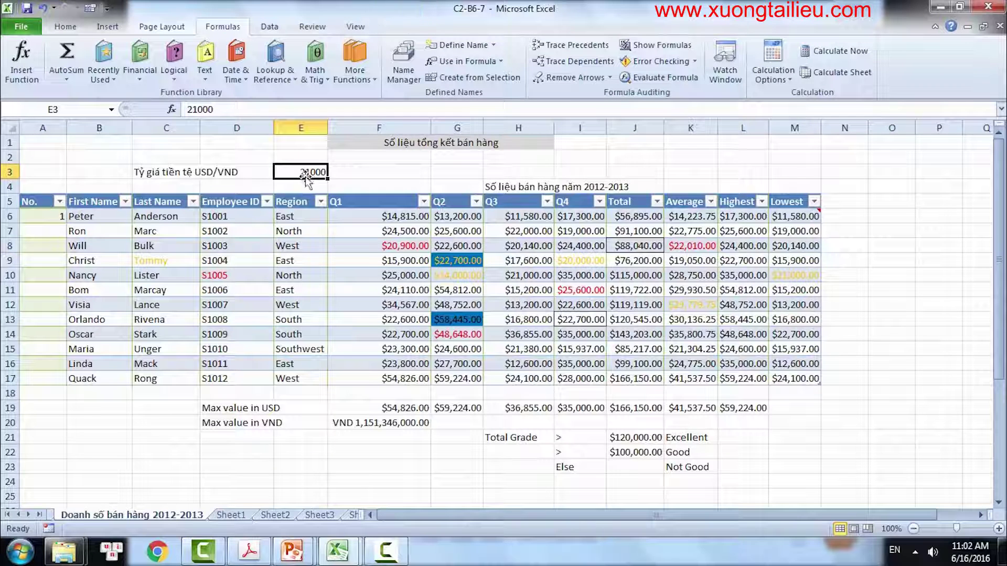
{"action": "left_click", "coordinate": [300, 246]}
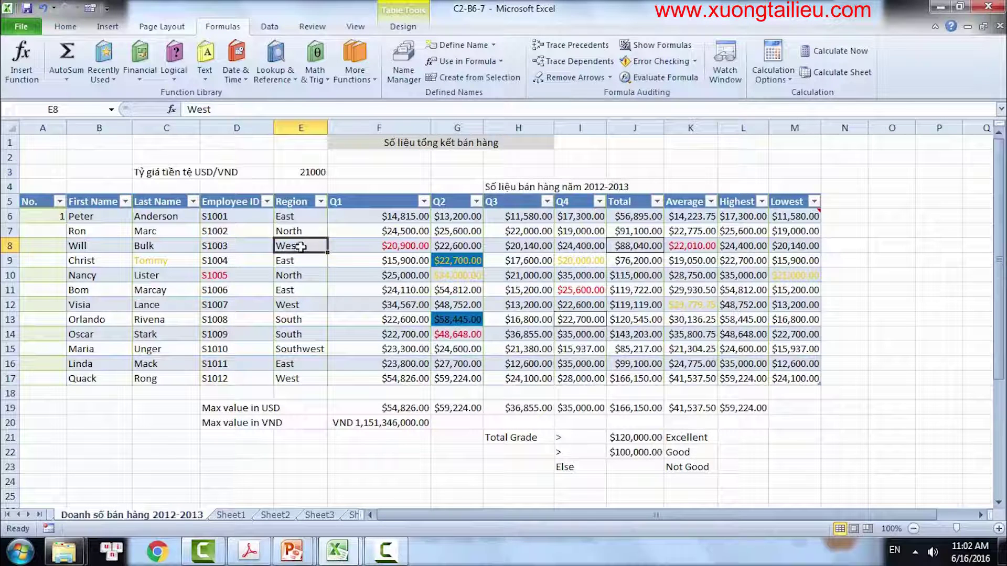
{"action": "left_click", "coordinate": [311, 173]}
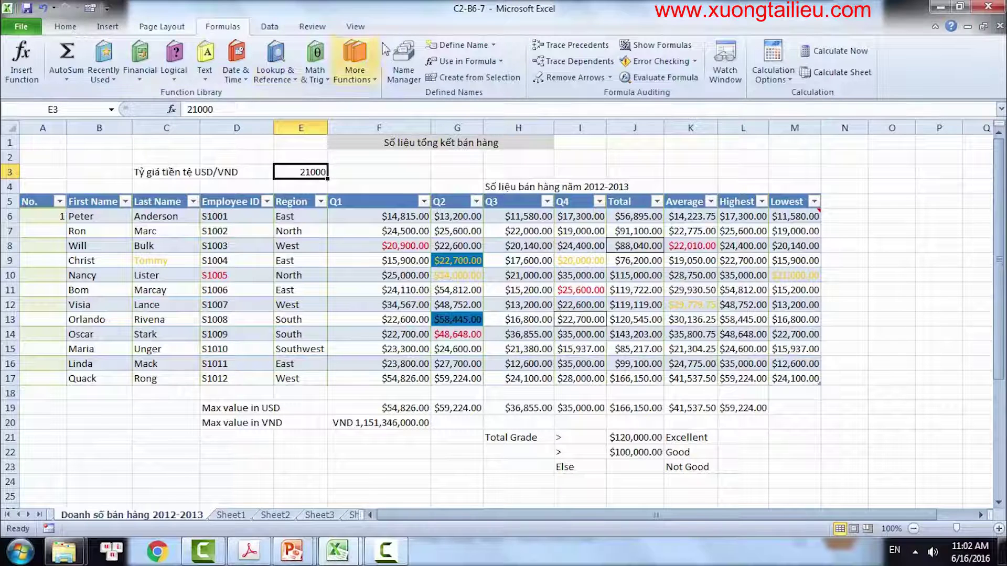
{"action": "left_click", "coordinate": [296, 246]}
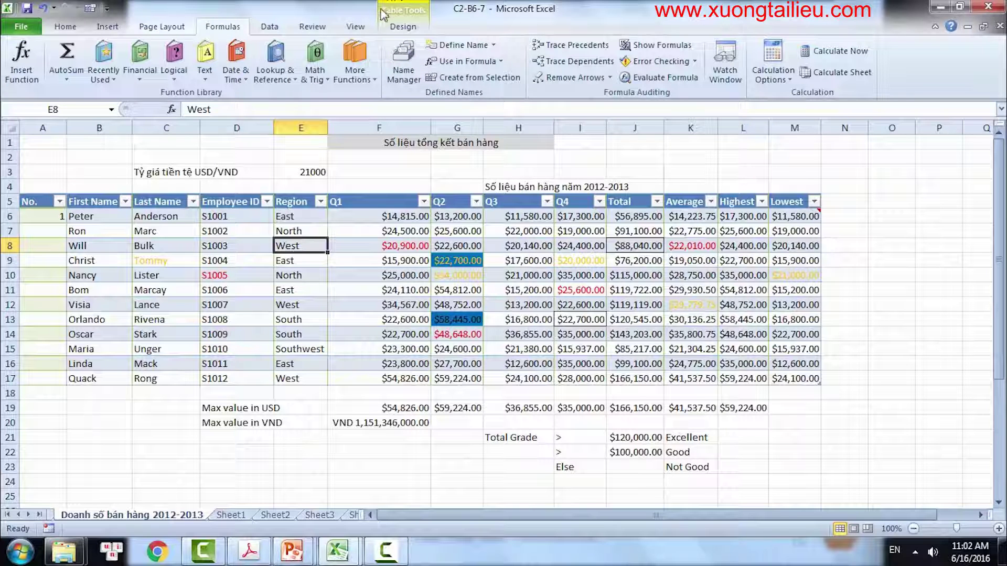
Check the availability of Table Tools for Q1 cells F8 and F9, outside cells F3 and E3, and table cells E8 and B9.
{"action": "left_click", "coordinate": [356, 246]}
{"action": "left_click", "coordinate": [350, 264]}
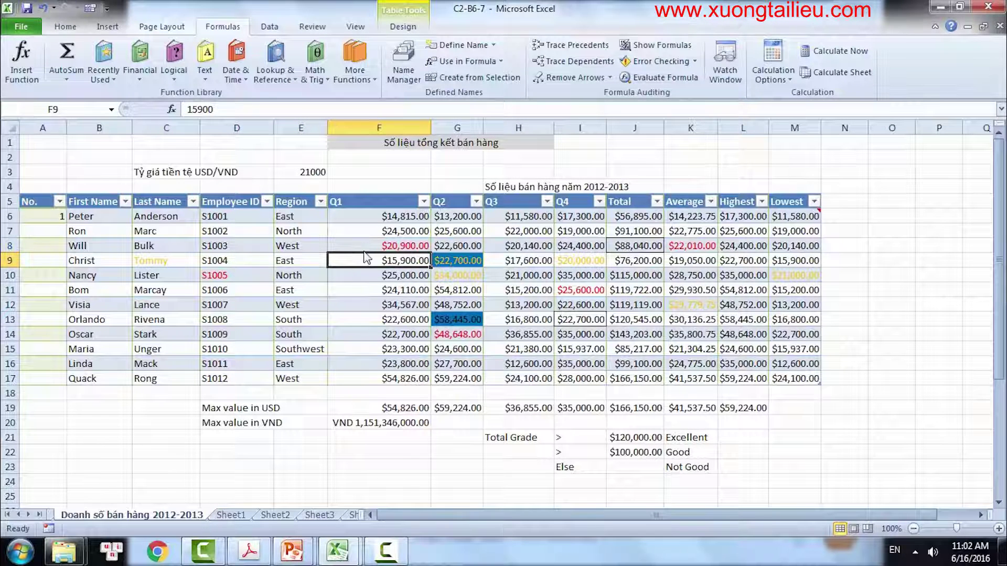
{"action": "left_click", "coordinate": [369, 247]}
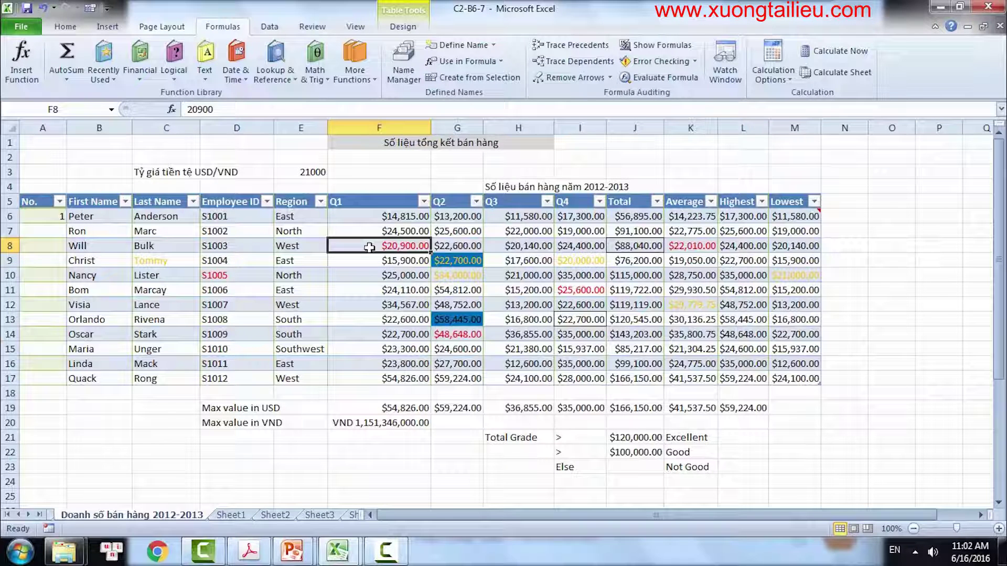
{"action": "left_click", "coordinate": [376, 270]}
{"action": "left_click", "coordinate": [370, 247]}
{"action": "left_click", "coordinate": [370, 259]}
{"action": "left_click", "coordinate": [364, 171]}
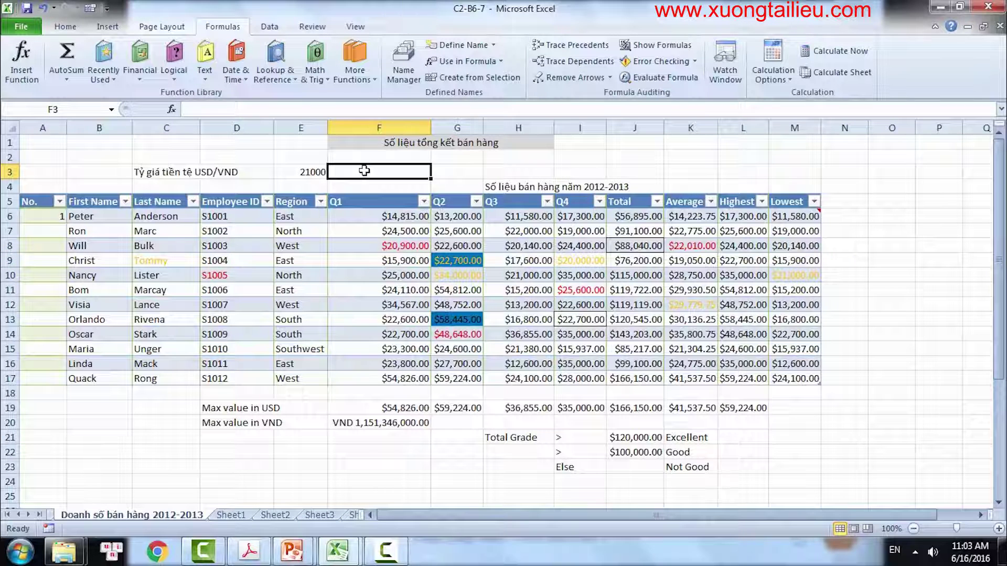
{"action": "left_click", "coordinate": [302, 170]}
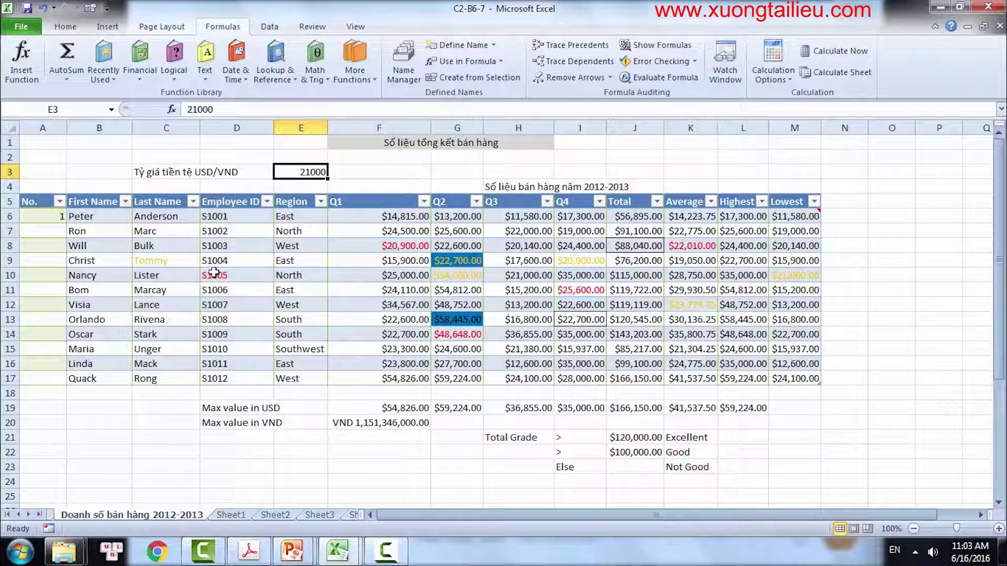
{"action": "left_click", "coordinate": [297, 246]}
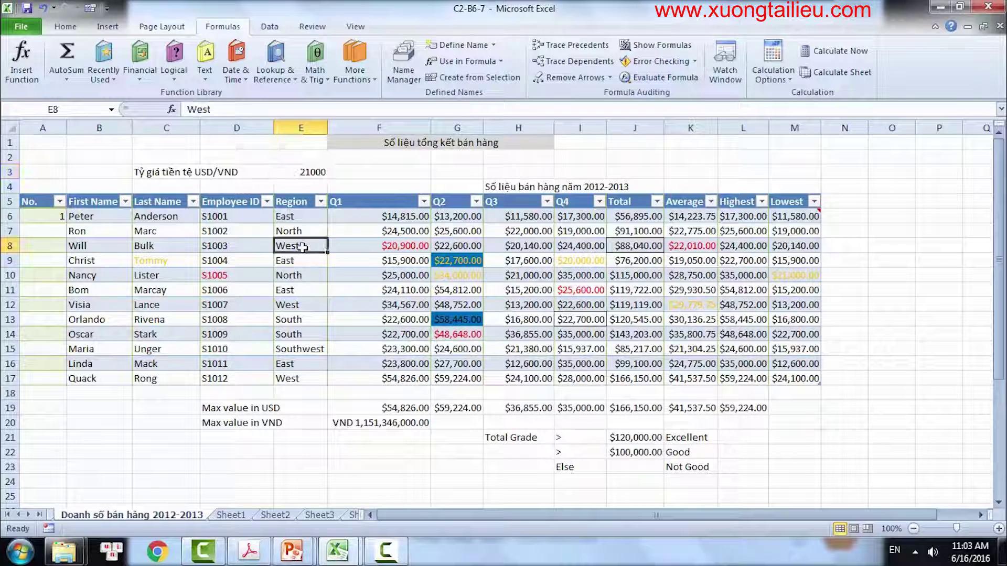
{"action": "left_click", "coordinate": [90, 261]}
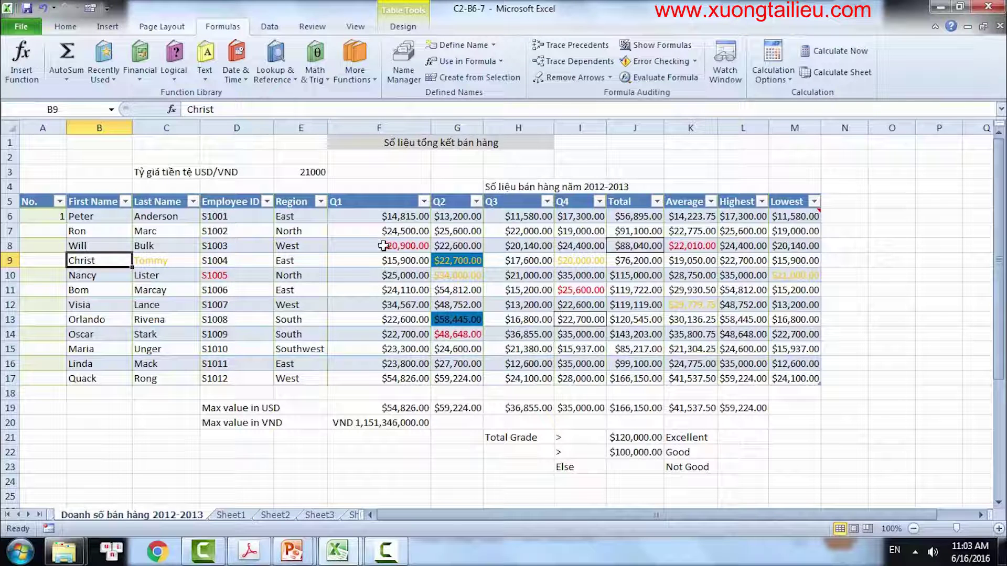
Draw an oval about 2.15" wide and 1.72" high over columns F and G, around rows 16 to 24.
{"action": "left_click", "coordinate": [108, 26]}
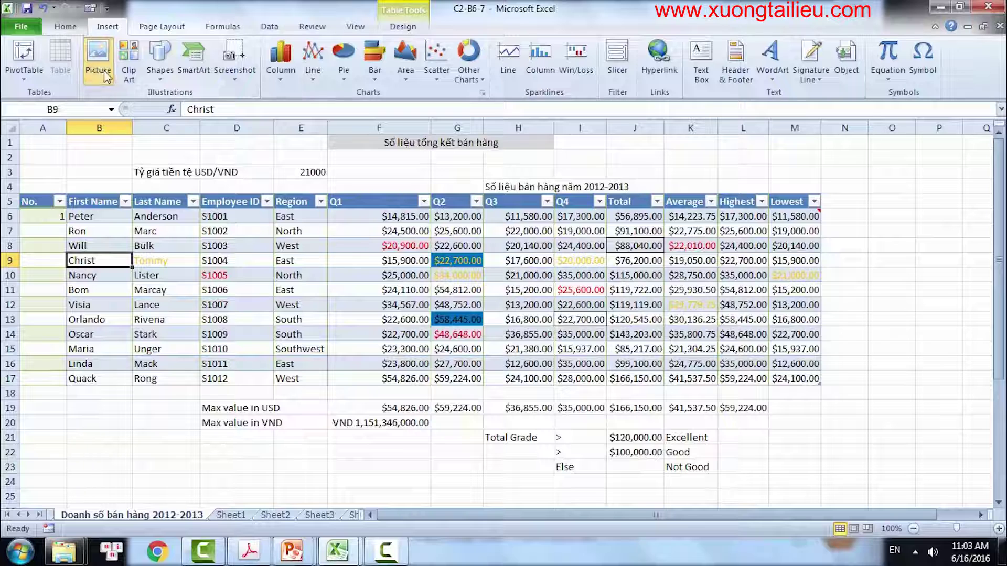
{"action": "left_click", "coordinate": [163, 78]}
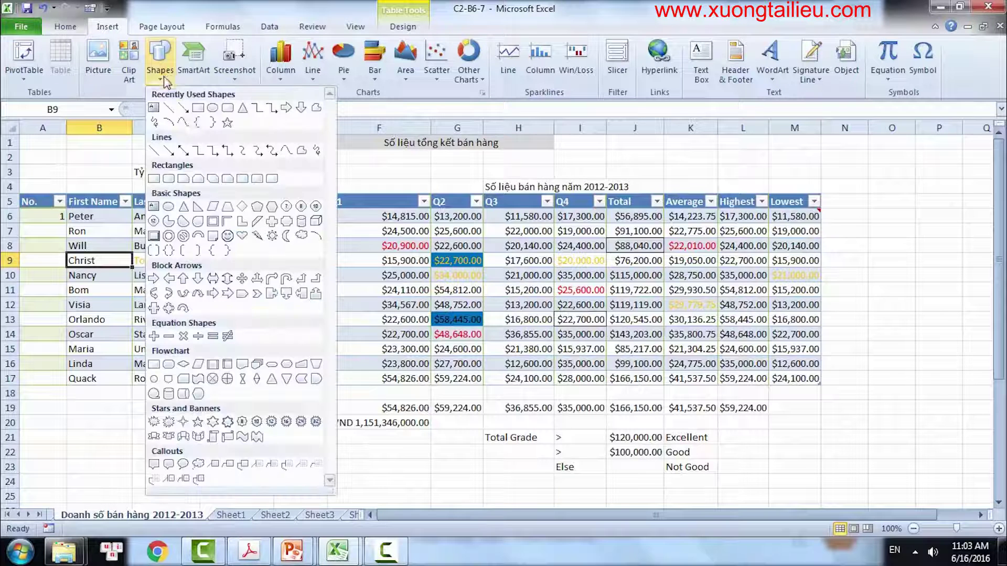
{"action": "left_click", "coordinate": [213, 108]}
{"action": "mouse_move", "coordinate": [449, 459]}
{"action": "left_mouse_down"}
{"action": "mouse_move", "coordinate": [486, 474]}
{"action": "mouse_move", "coordinate": [492, 489]}
{"action": "left_mouse_up"}
{"action": "left_click", "coordinate": [827, 426]}
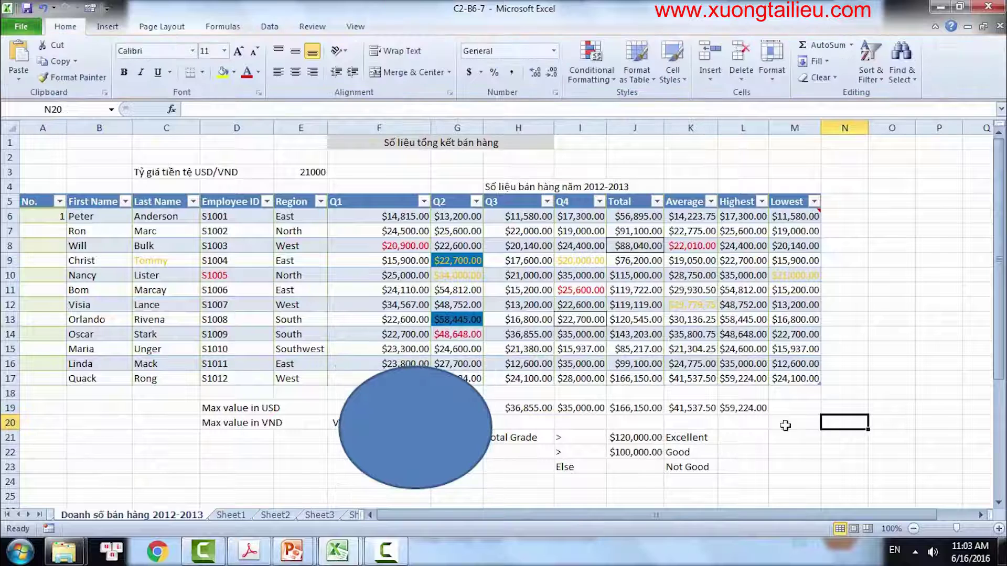
Compare the contextual Drawing Tools offered for the selected oval with the commands offered for empty cells beside it.
{"action": "left_click", "coordinate": [439, 433]}
{"action": "left_click", "coordinate": [274, 456]}
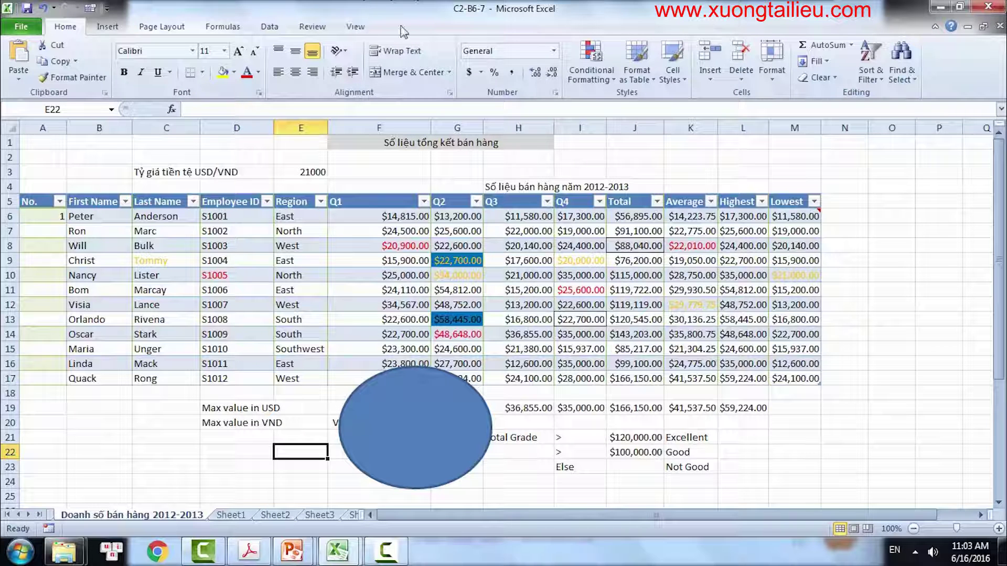
{"action": "double_click", "coordinate": [420, 424]}
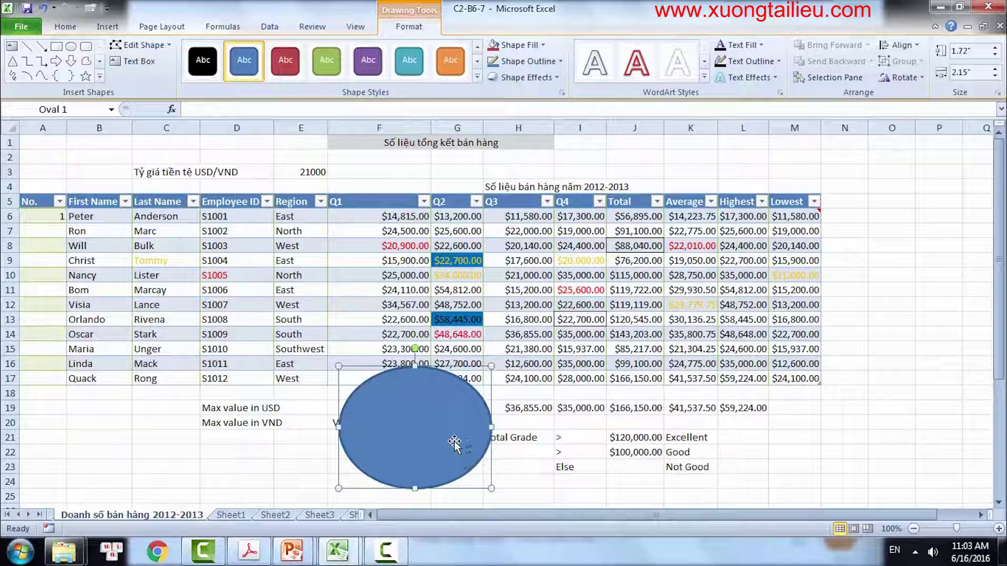
{"action": "left_click", "coordinate": [304, 448]}
{"action": "left_click", "coordinate": [388, 444]}
{"action": "left_click", "coordinate": [265, 449]}
{"action": "left_click", "coordinate": [415, 445]}
{"action": "left_click", "coordinate": [259, 446]}
{"action": "left_click", "coordinate": [417, 435]}
{"action": "left_click", "coordinate": [244, 466]}
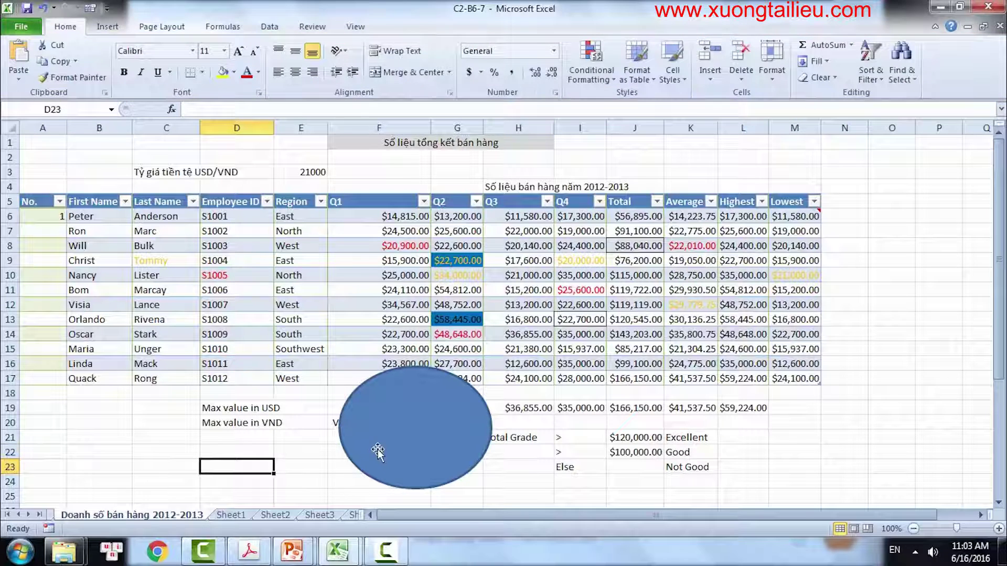